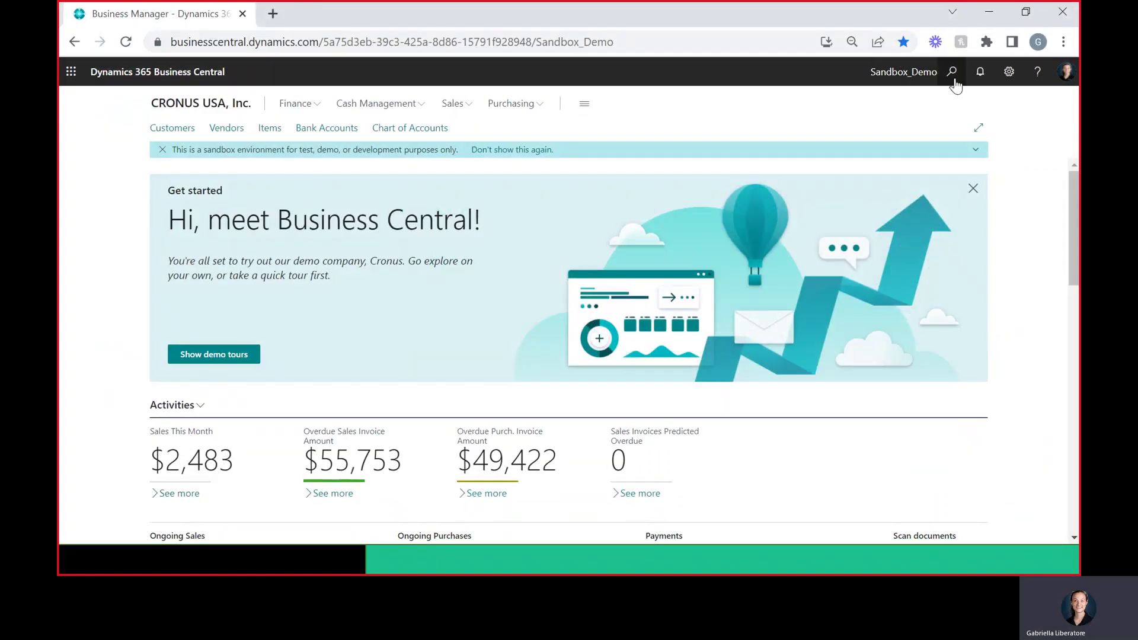
- Find Collections Mgmt. Settings via 'coll set' and review E-Mail Invoice On Post, Bcc and body settings
left_click(951, 73)
type("coll set")
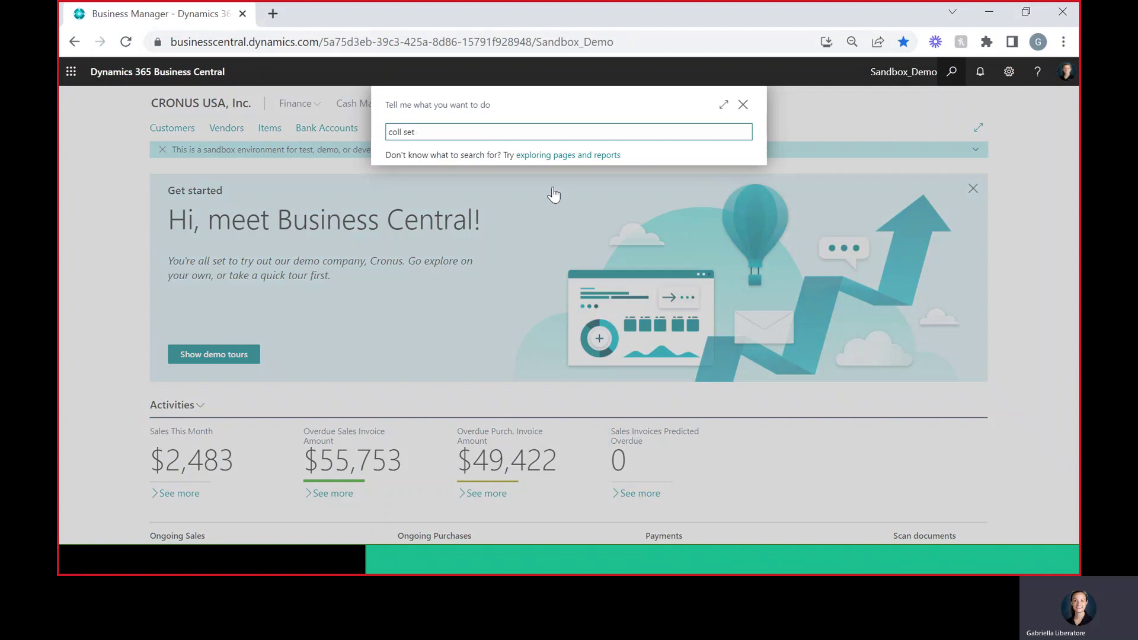
left_click(506, 185)
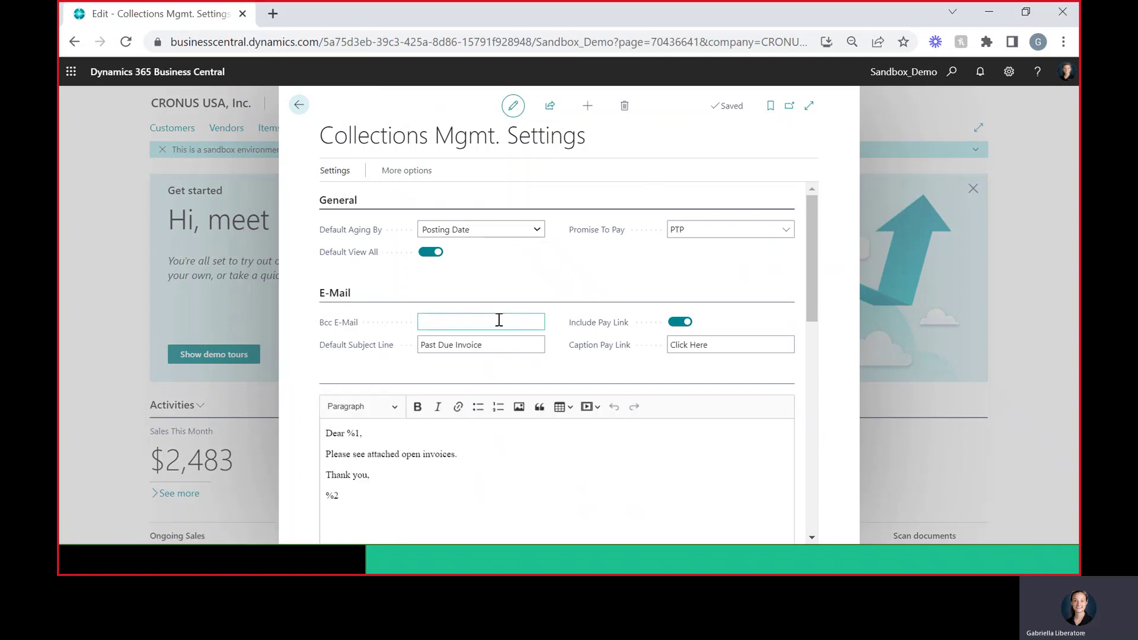
scroll(499, 315, "down", 8)
scroll(501, 310, "down", 1)
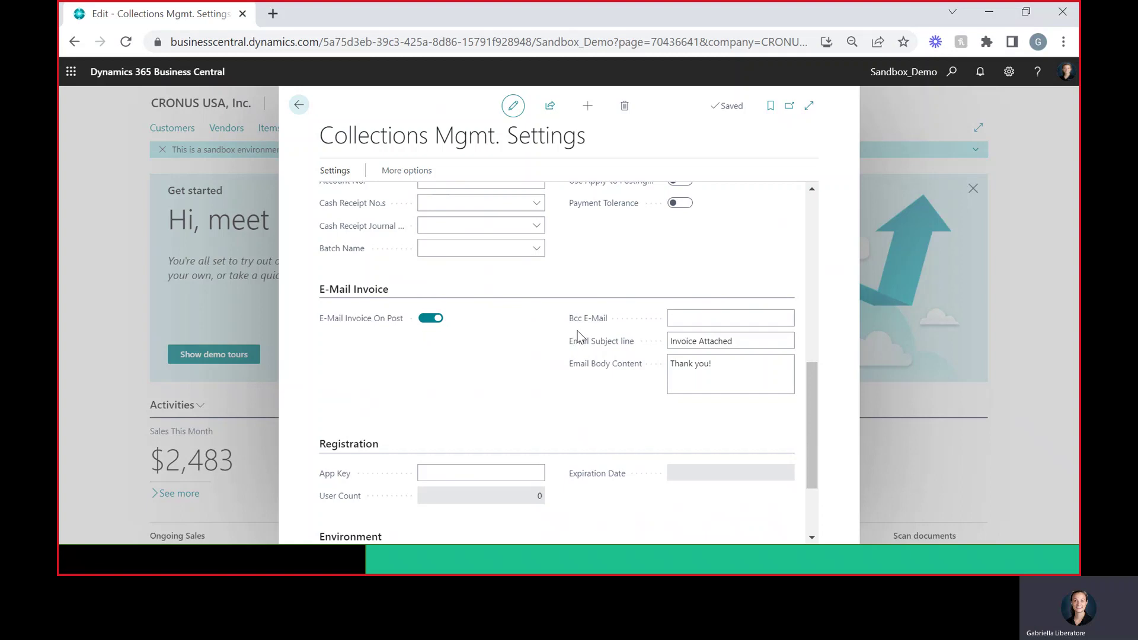
left_click(685, 320)
left_click(695, 370)
- Open the demo customer's card from the Customers list, showing Document Sending Profile EMAIL
left_click(298, 105)
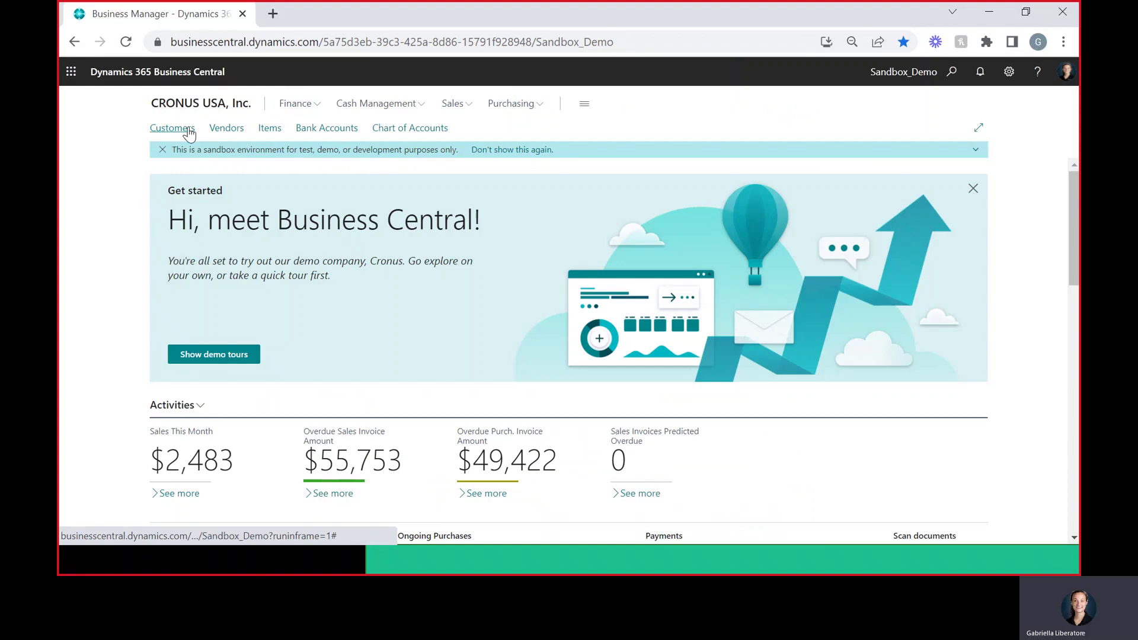
left_click(187, 128)
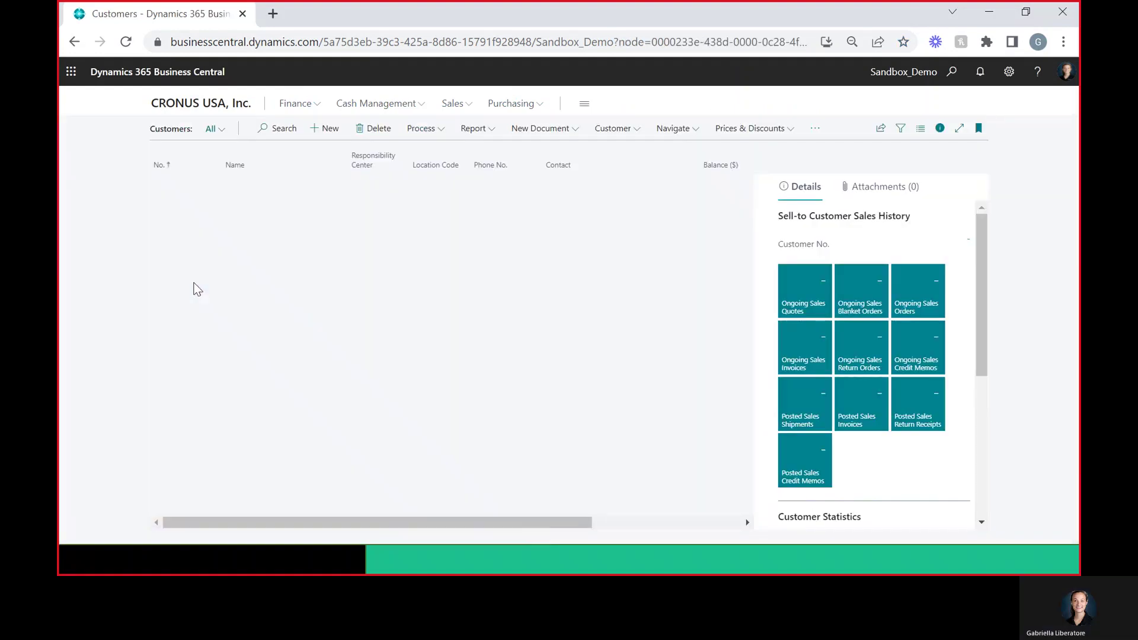
left_click(178, 295)
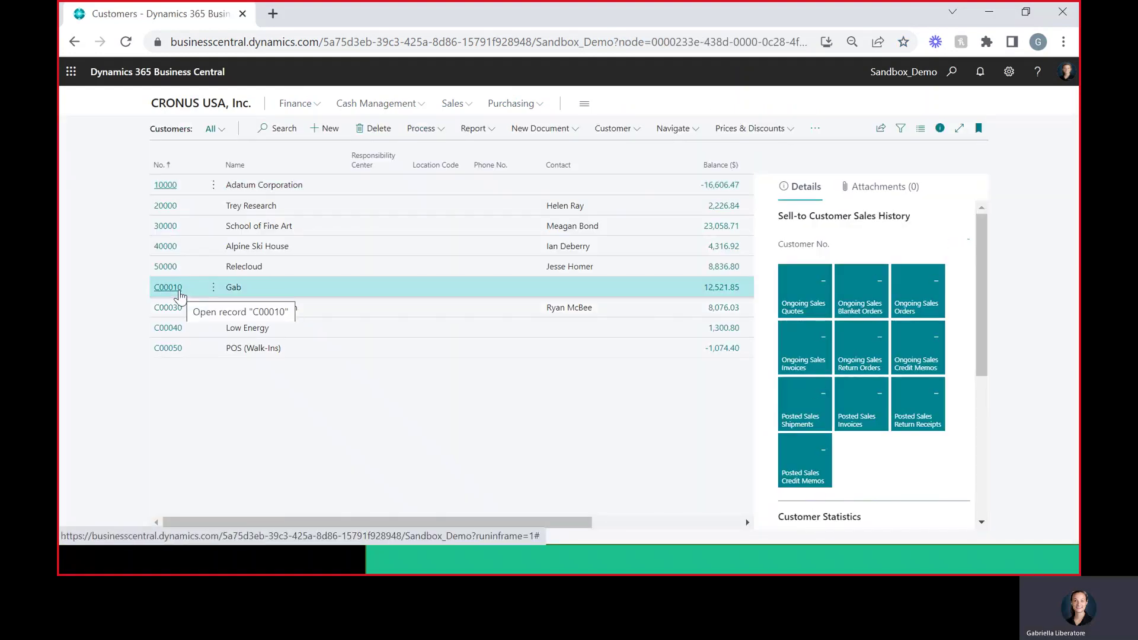
left_click(180, 295)
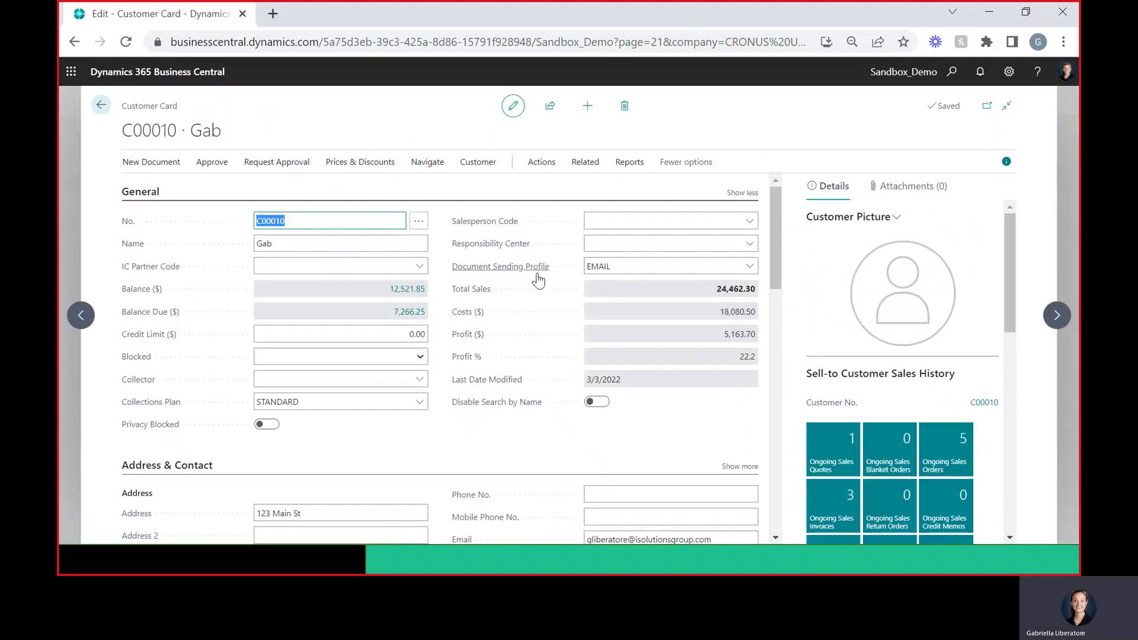
mouse_move(582, 276)
- Create a new sales invoice for the customer with 2 units of item 1896-S ATHENS Desk
left_click(159, 162)
left_click(241, 193)
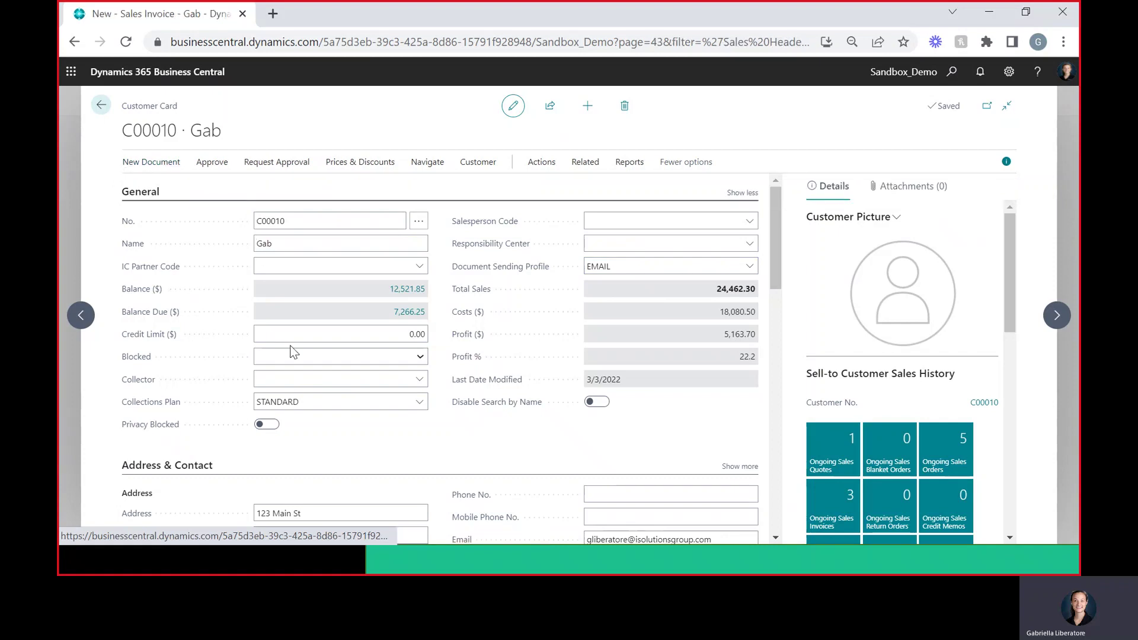
left_click(264, 389)
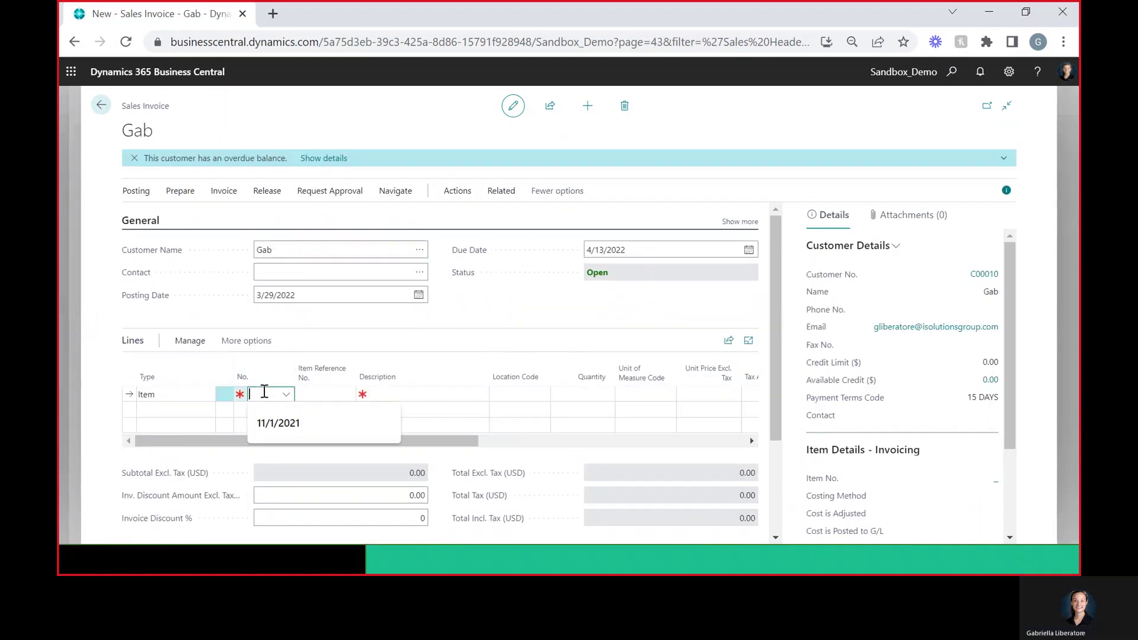
left_click(286, 394)
left_click(279, 445)
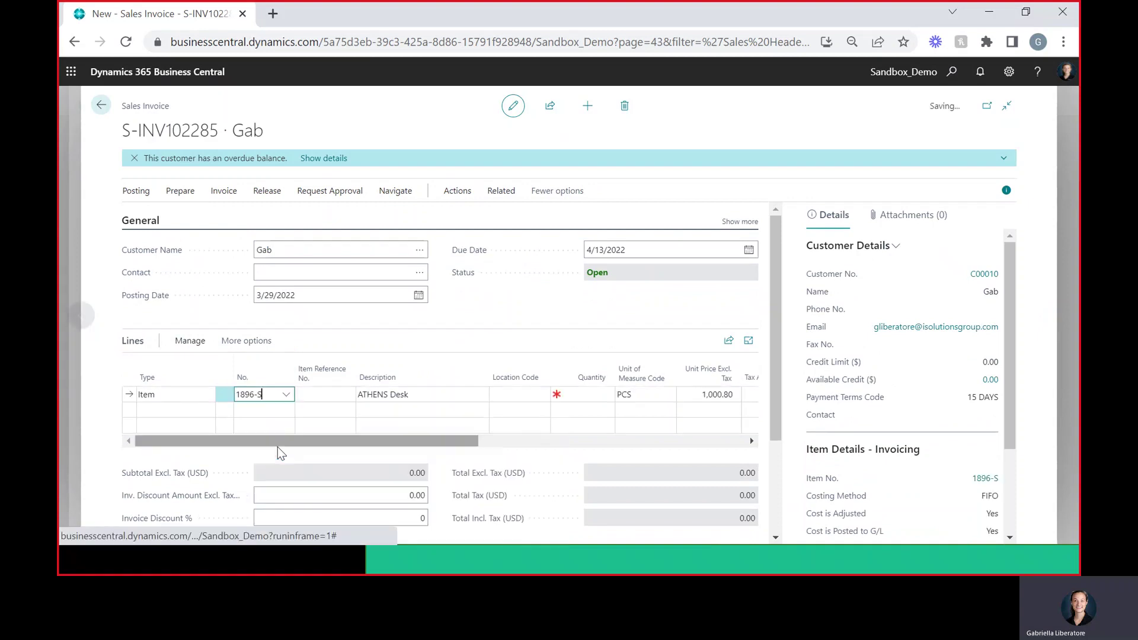
left_click(589, 392)
type("2")
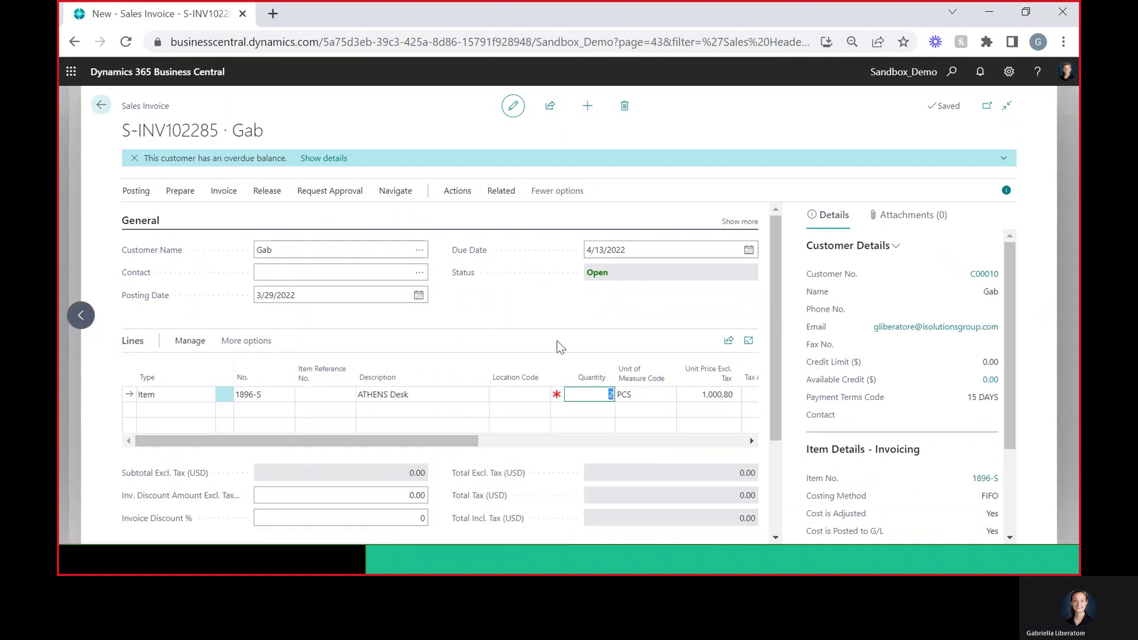
left_click(559, 343)
- Post the sales invoice and confirm the posting
left_click(136, 193)
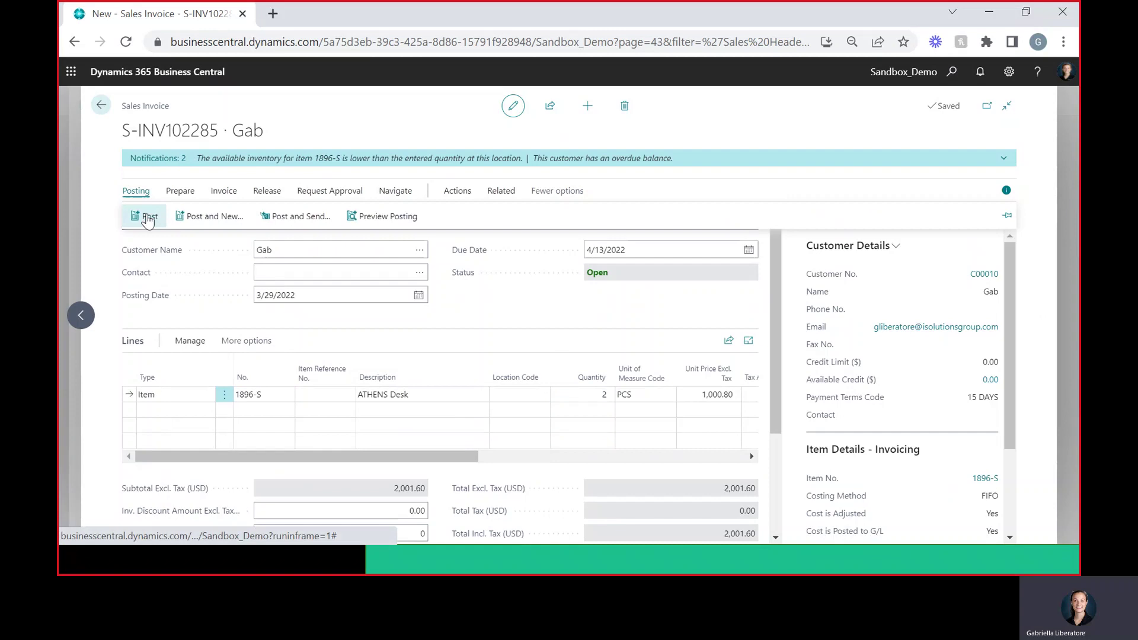
left_click(147, 218)
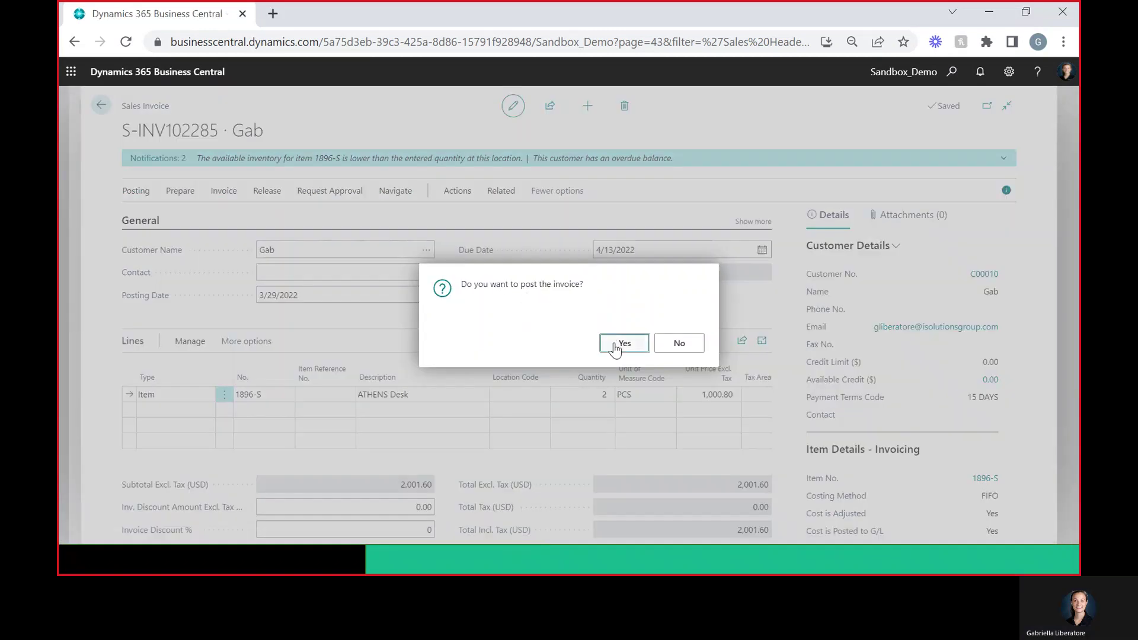
left_click(617, 345)
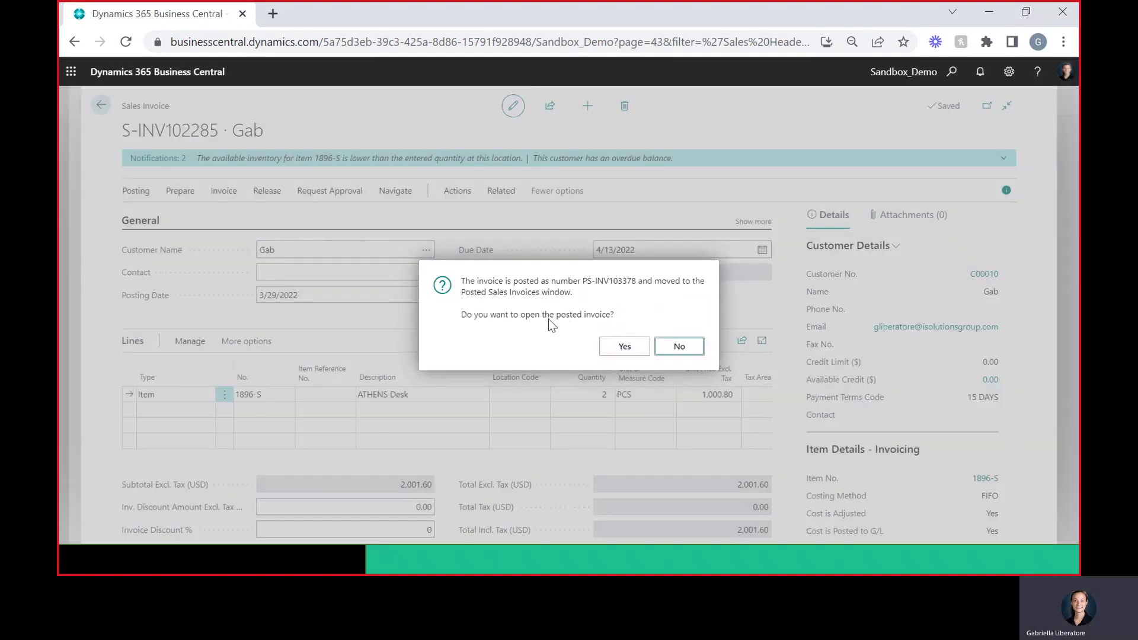
- Switch from Business Central to the Outlook inbox
key("alt+Tab")
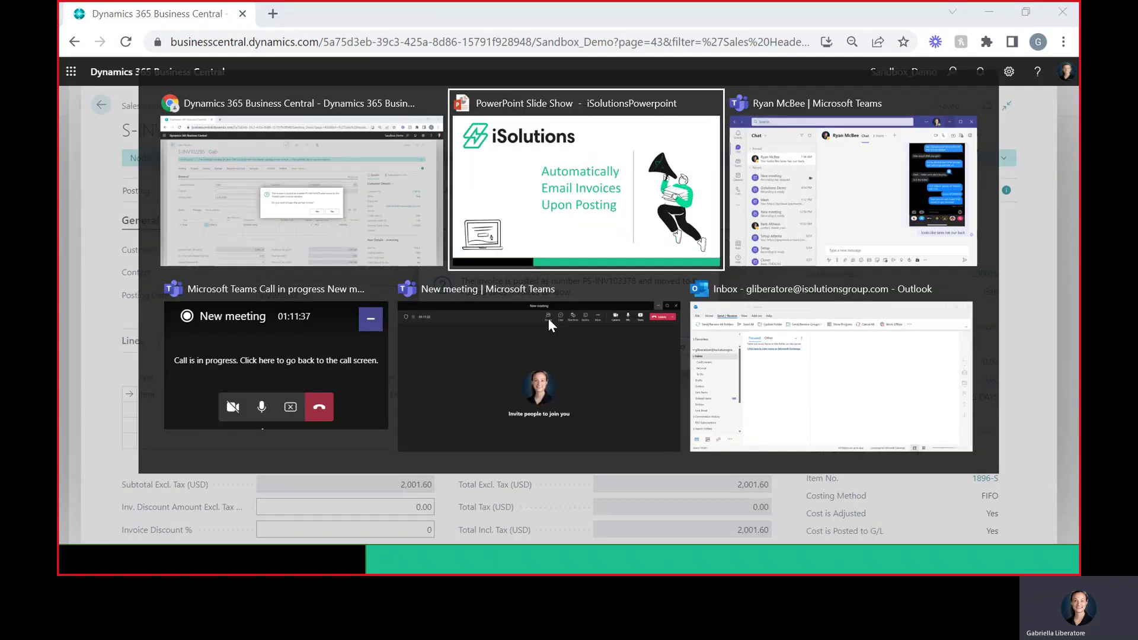
key("alt+Tab")
key("alt+Tab")
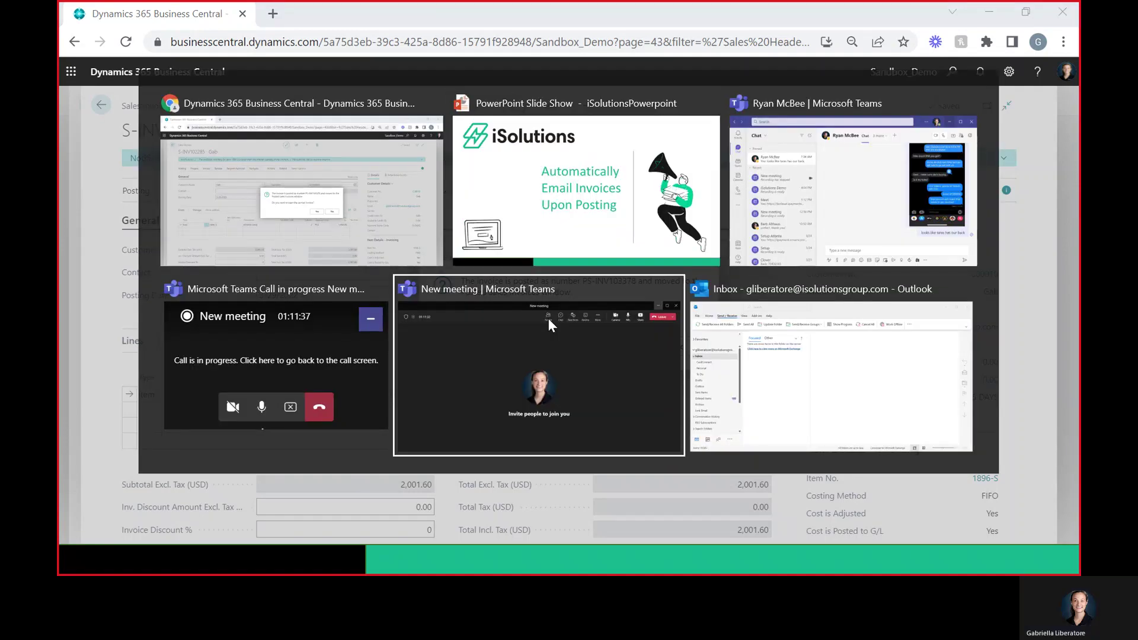
key("Escape")
key("alt+Tab")
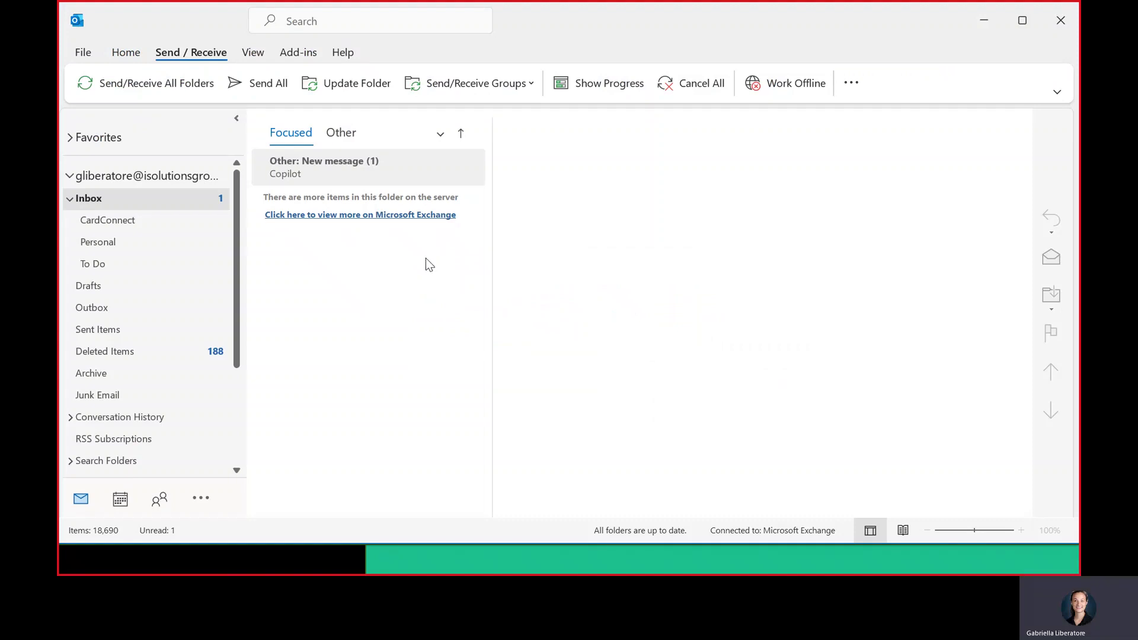
- Fetch new mail, open the 'Invoice Attached' email and follow its 'Click Here to Pay' link
left_click(185, 95)
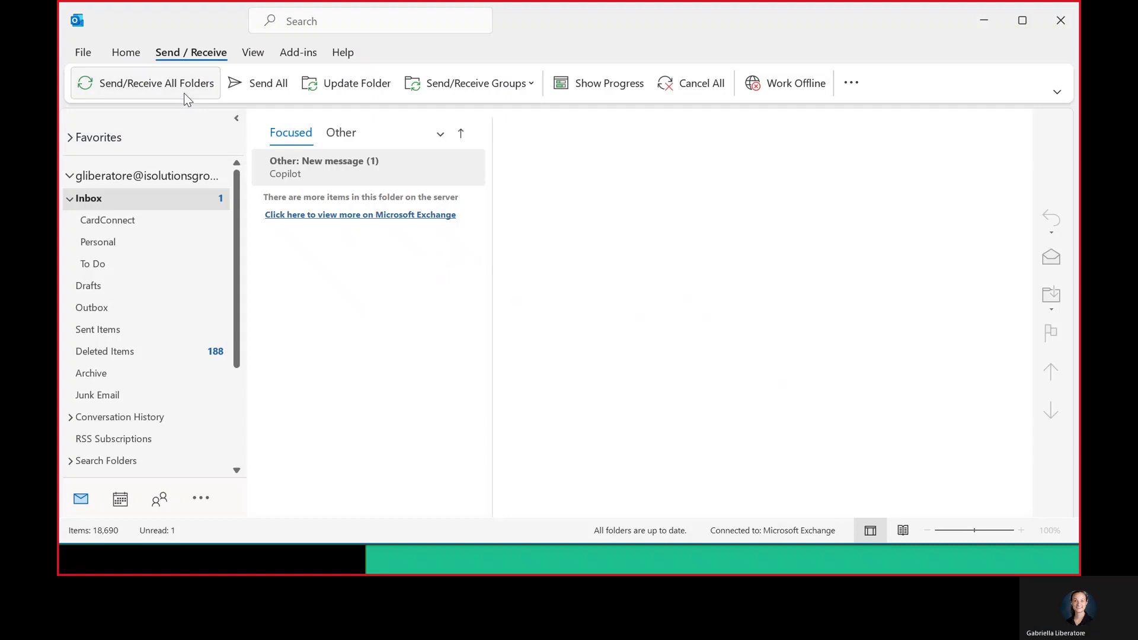
left_click(304, 251)
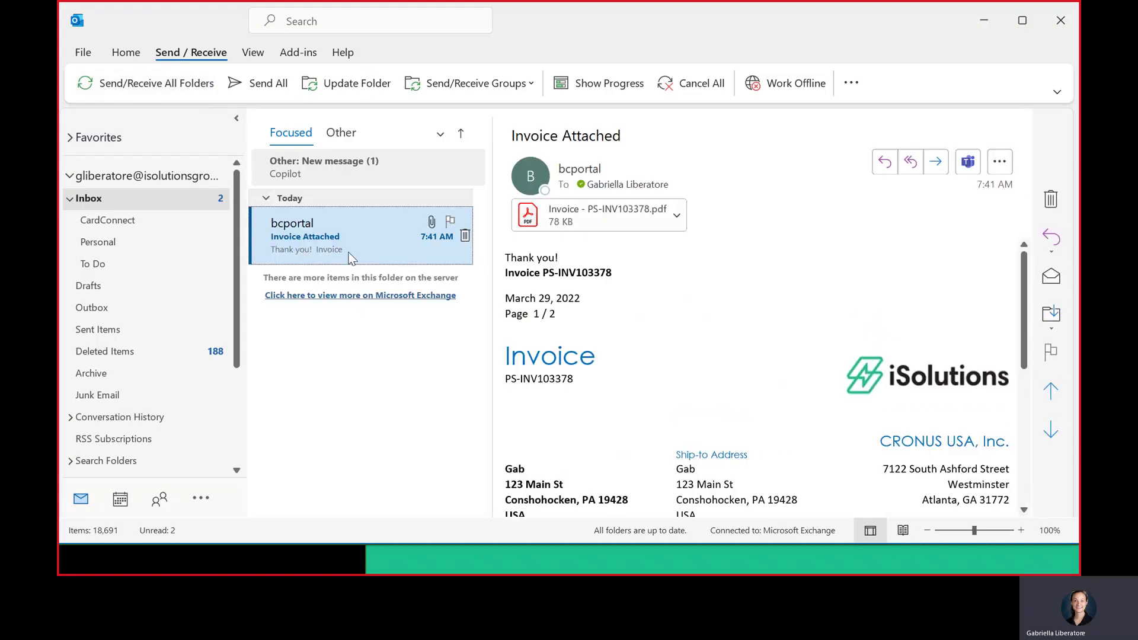
scroll(616, 415, "down", 10)
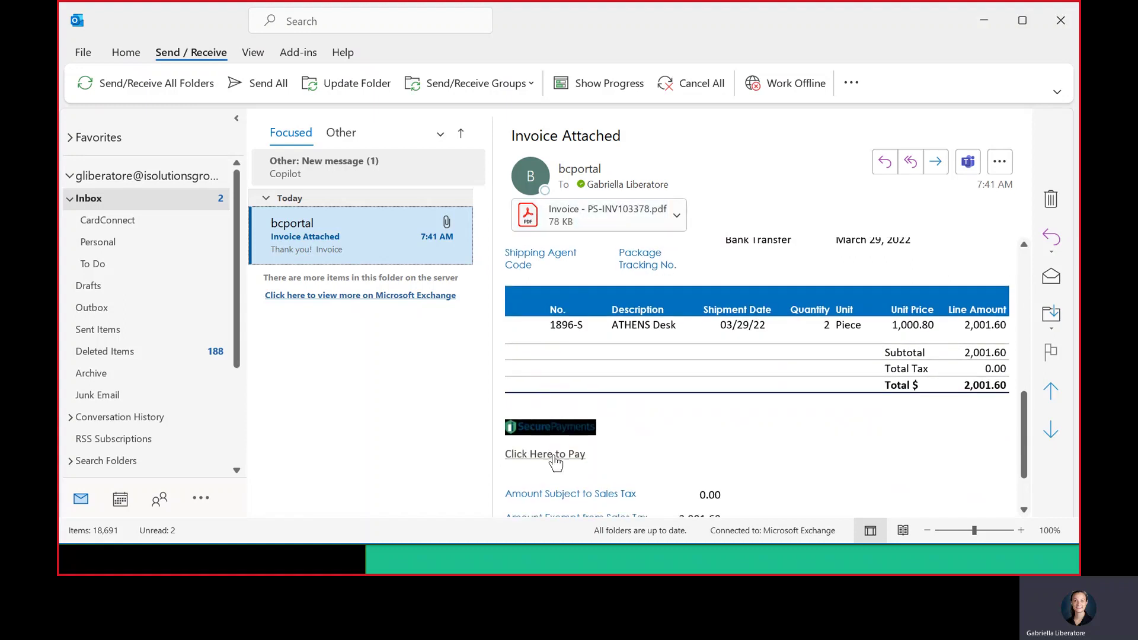
left_click(537, 457)
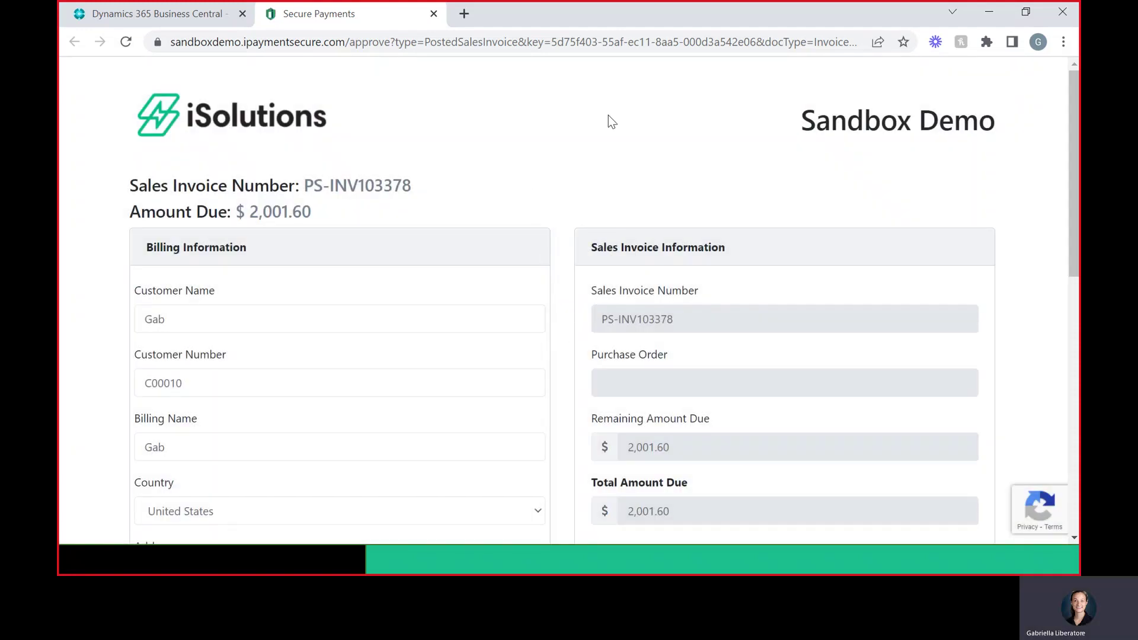
- Choose Credit/Debit Card as the payment method
scroll(584, 255, "down", 7)
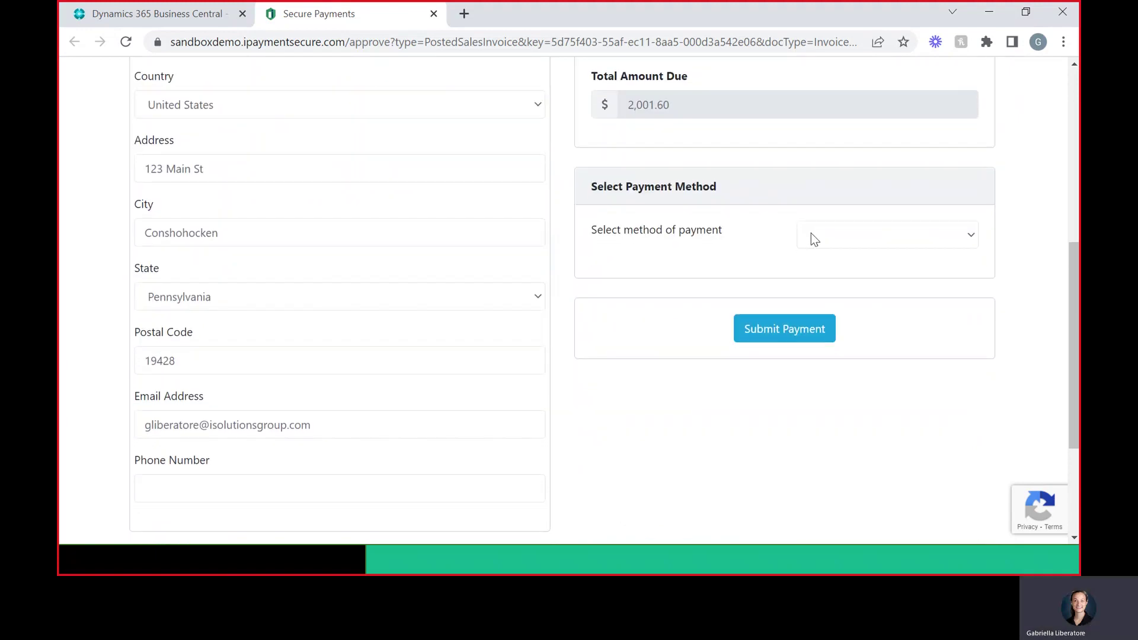
left_click(811, 233)
left_click(833, 268)
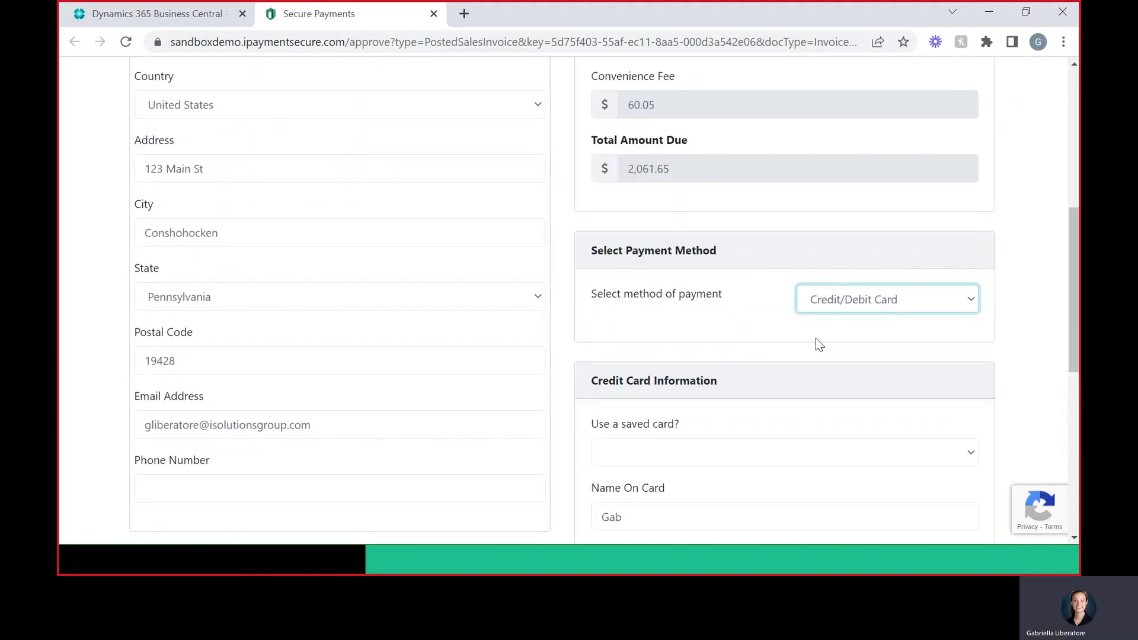
- Skip the saved cards and enter the test credit card number
scroll(815, 337, "down", 1)
left_click(799, 361)
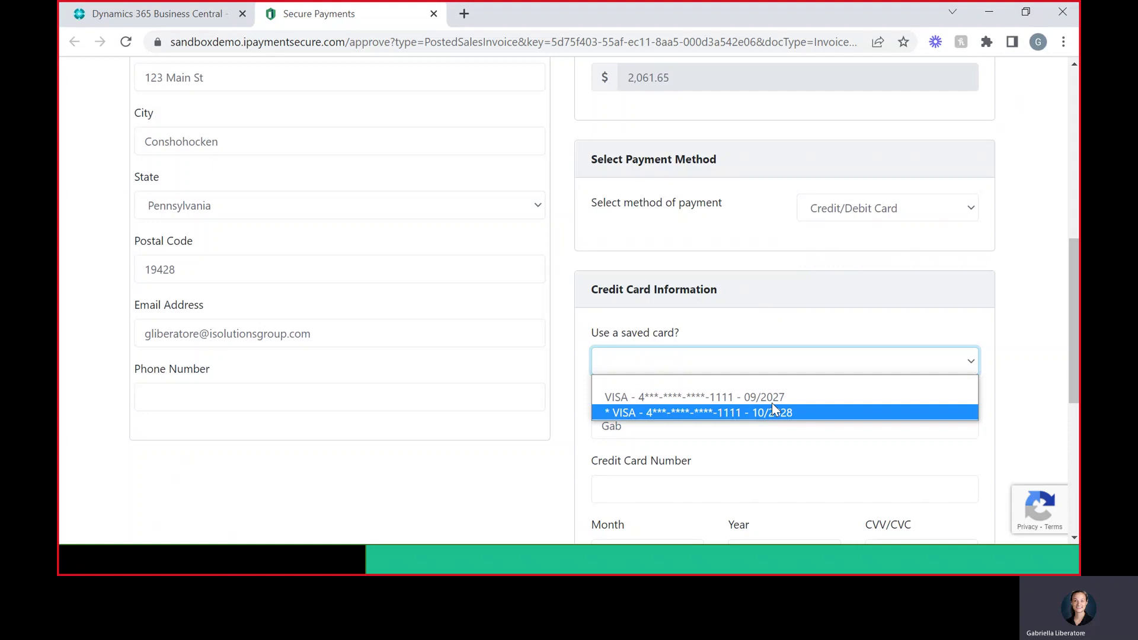
left_click(772, 473)
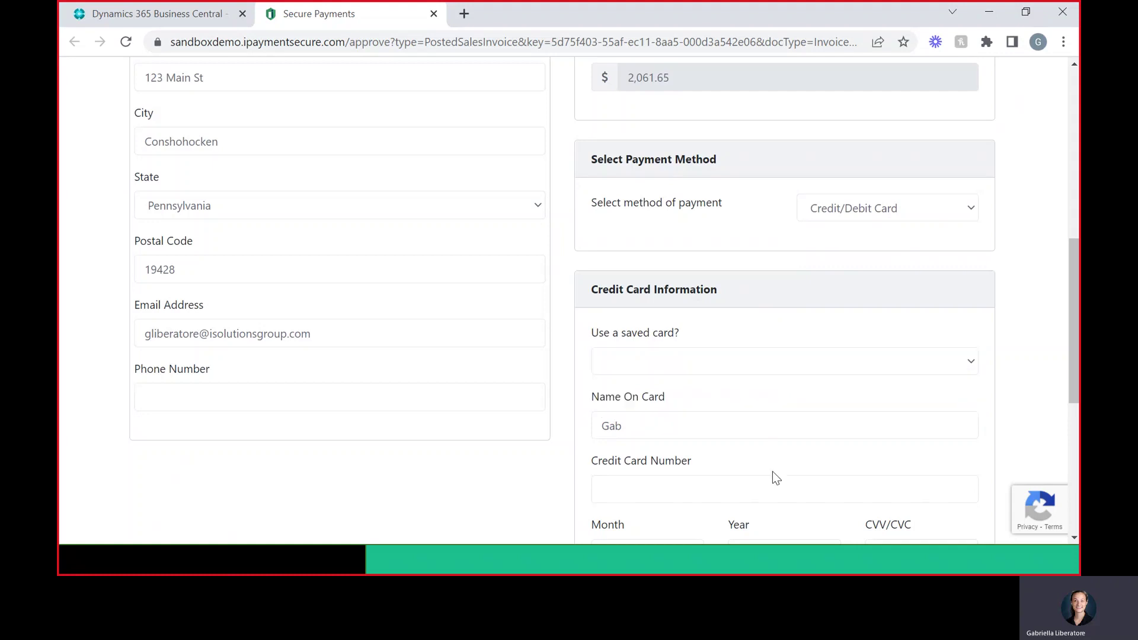
left_click_drag(773, 472, 772, 487)
left_click(772, 491)
type("4111 1111 1111 1111")
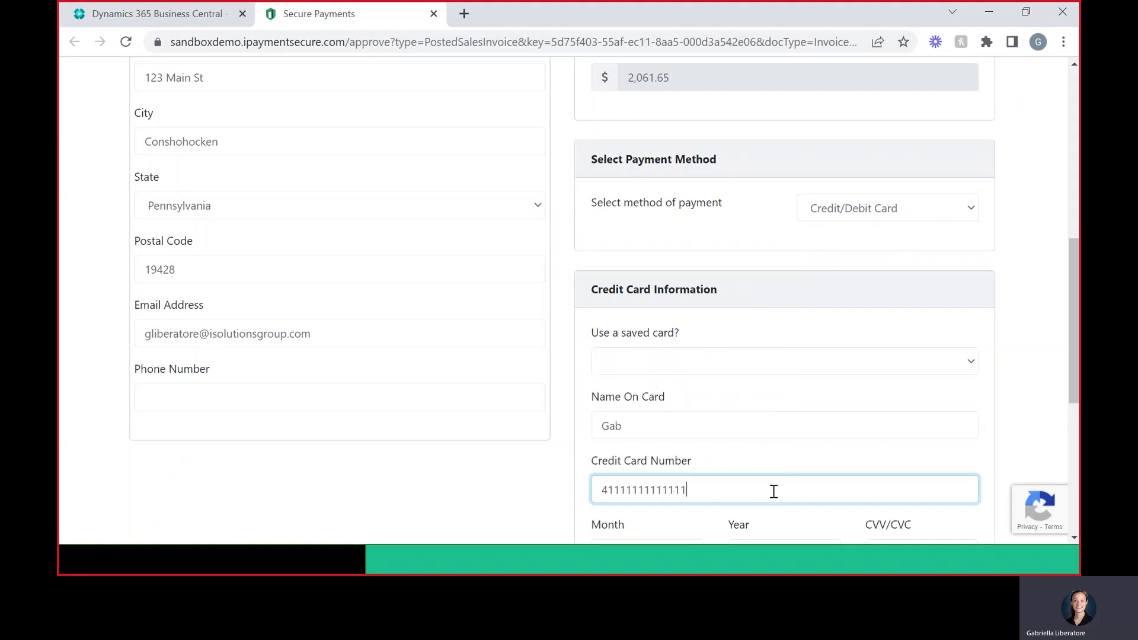
- Set expiry month 3 and year 2024, enter the security code, and submit the payment
scroll(772, 490, "down", 3)
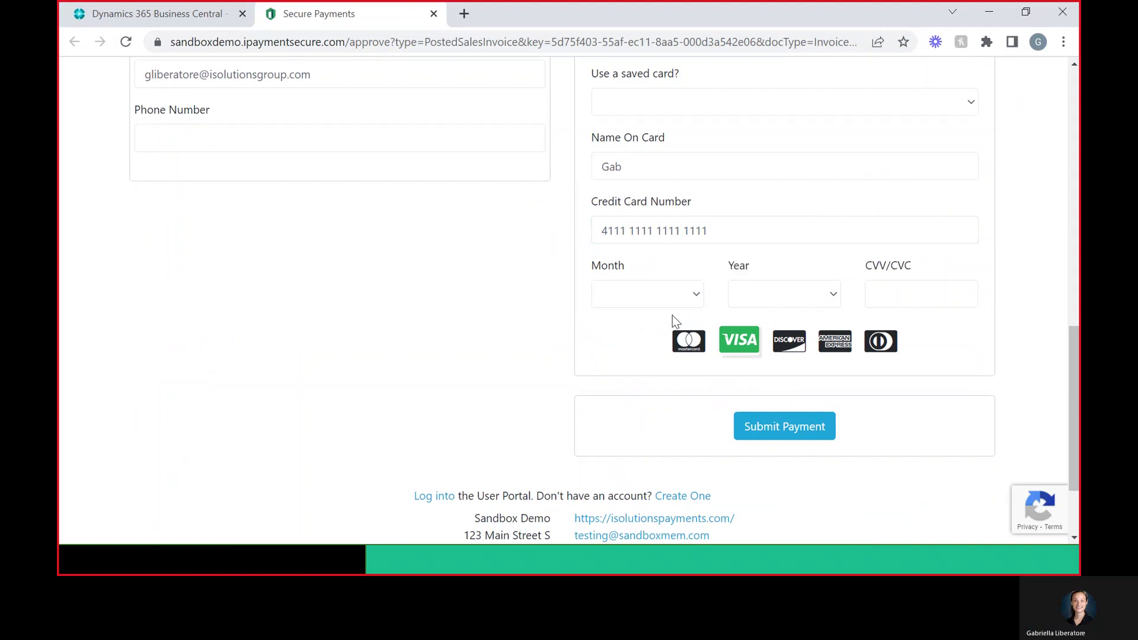
left_click(668, 296)
left_click(649, 360)
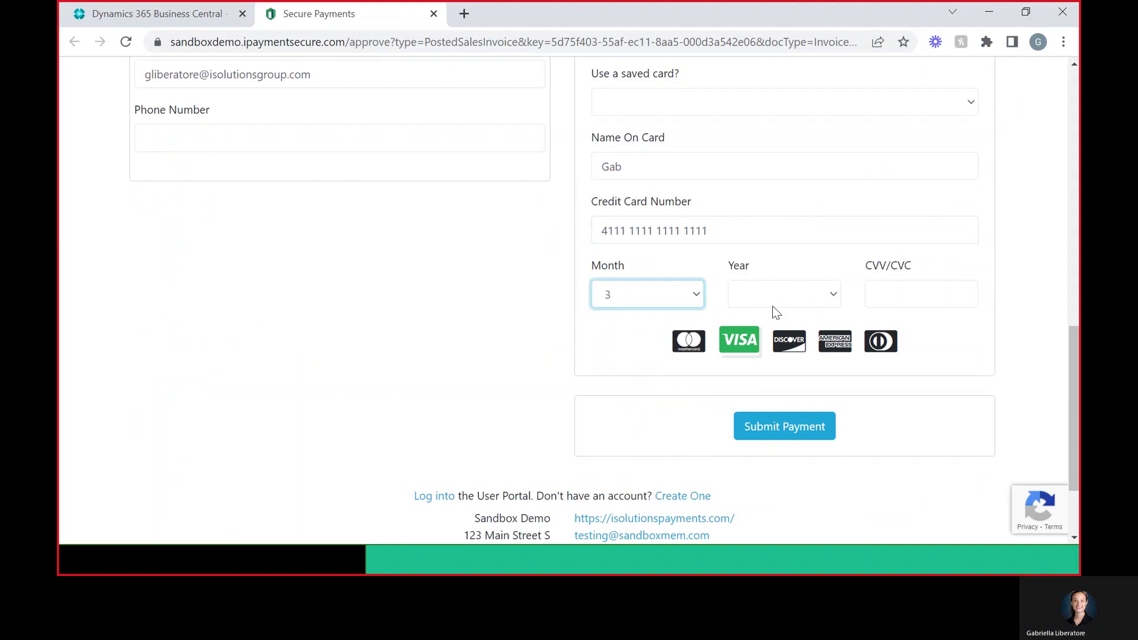
left_click(772, 296)
left_click(777, 362)
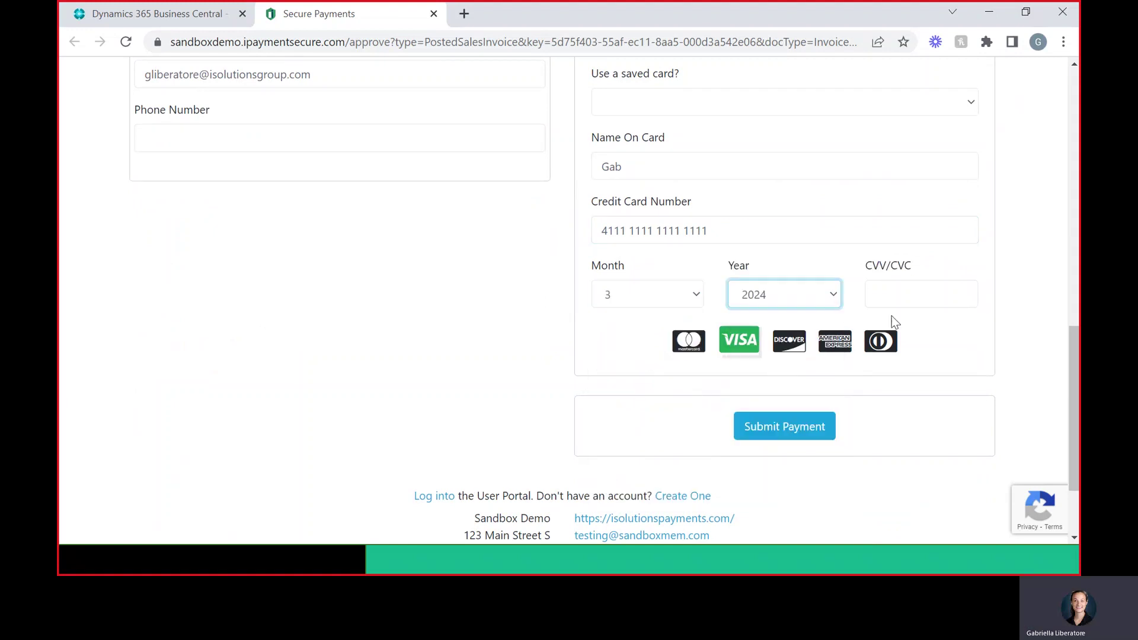
left_click(919, 289)
type("123")
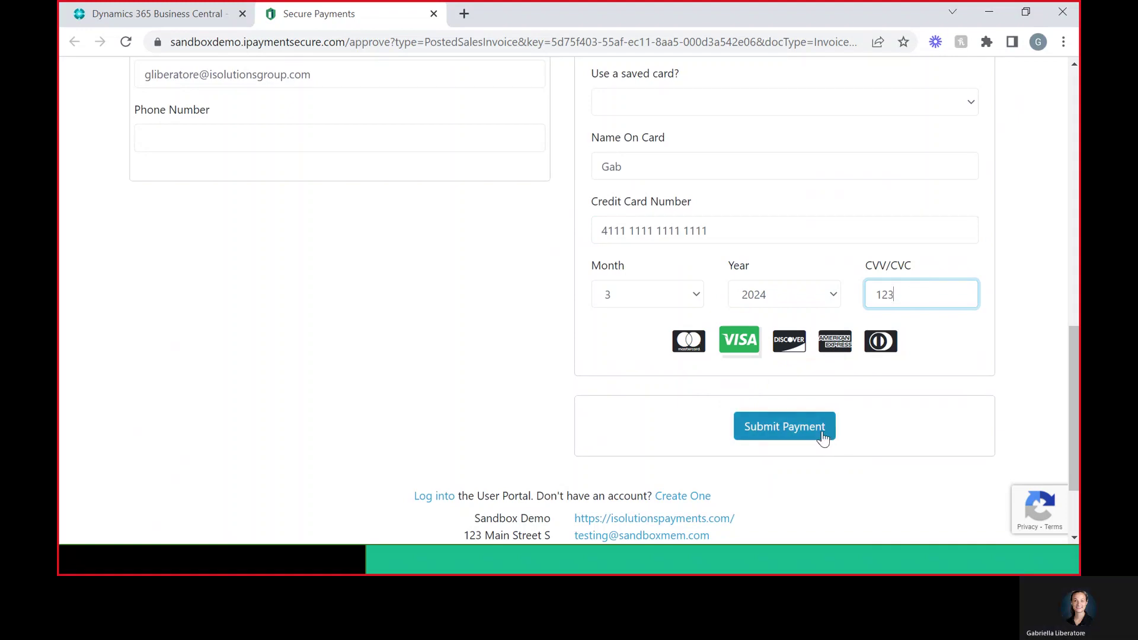
left_click(823, 436)
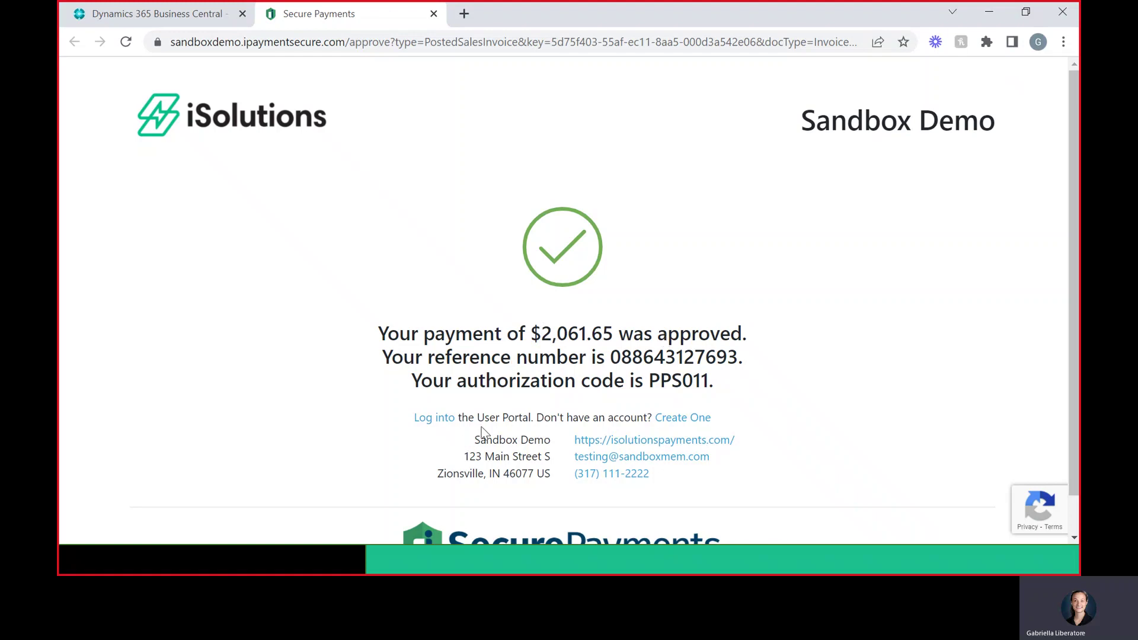
- Follow the 'Log into' User Portal link on the payment confirmation page
left_click(446, 424)
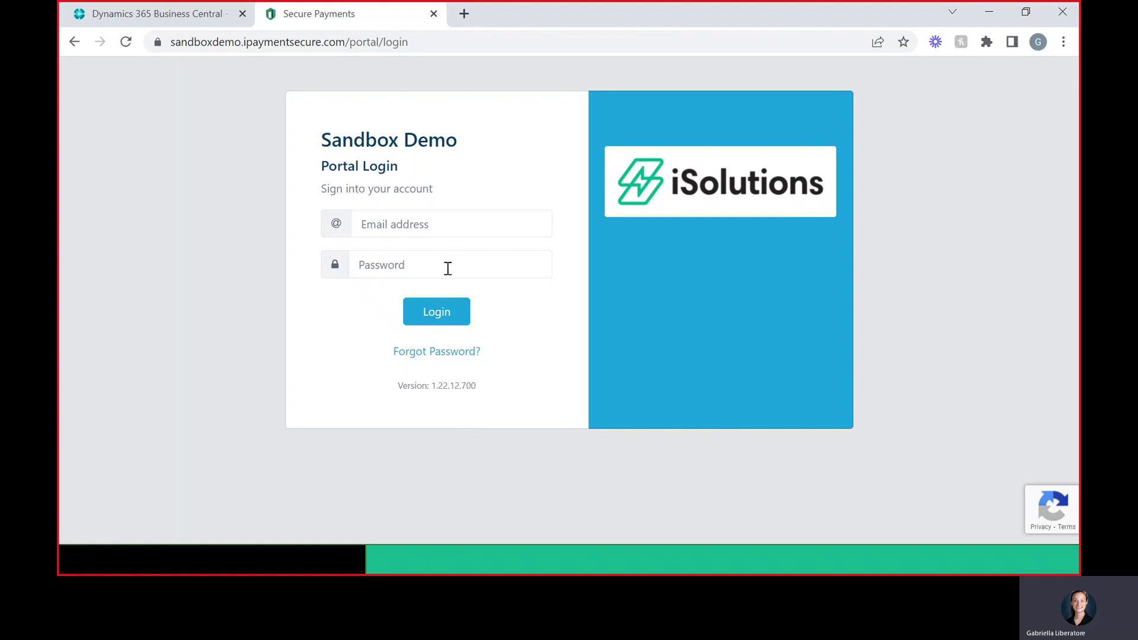
- Return to Business Central and accept opening posted invoice PS-INV103378
left_click(219, 17)
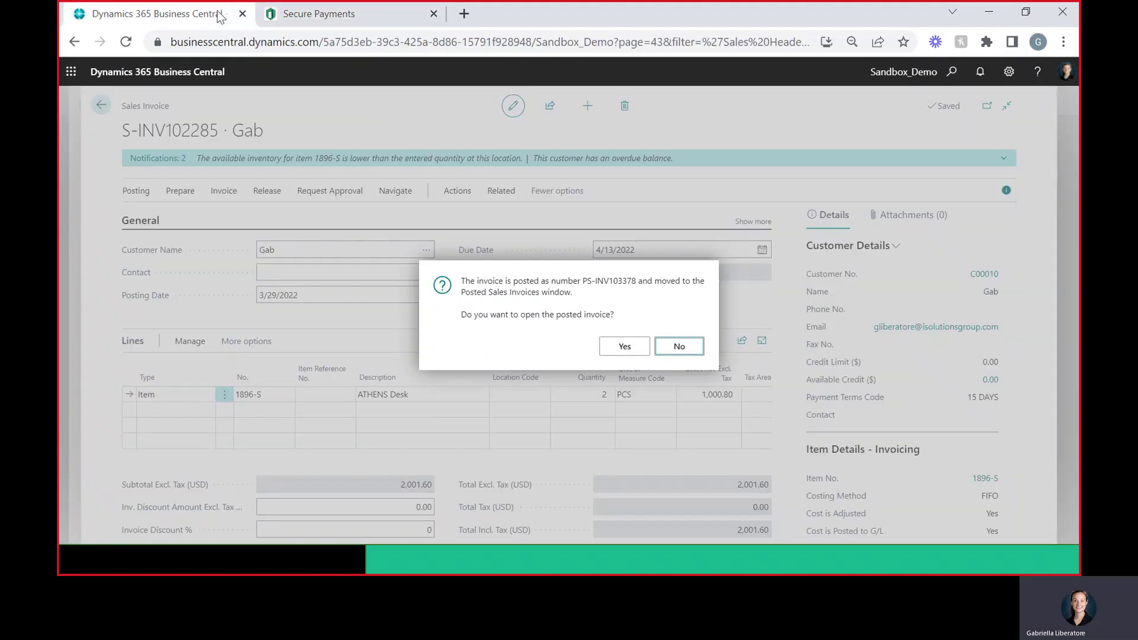
left_click(625, 347)
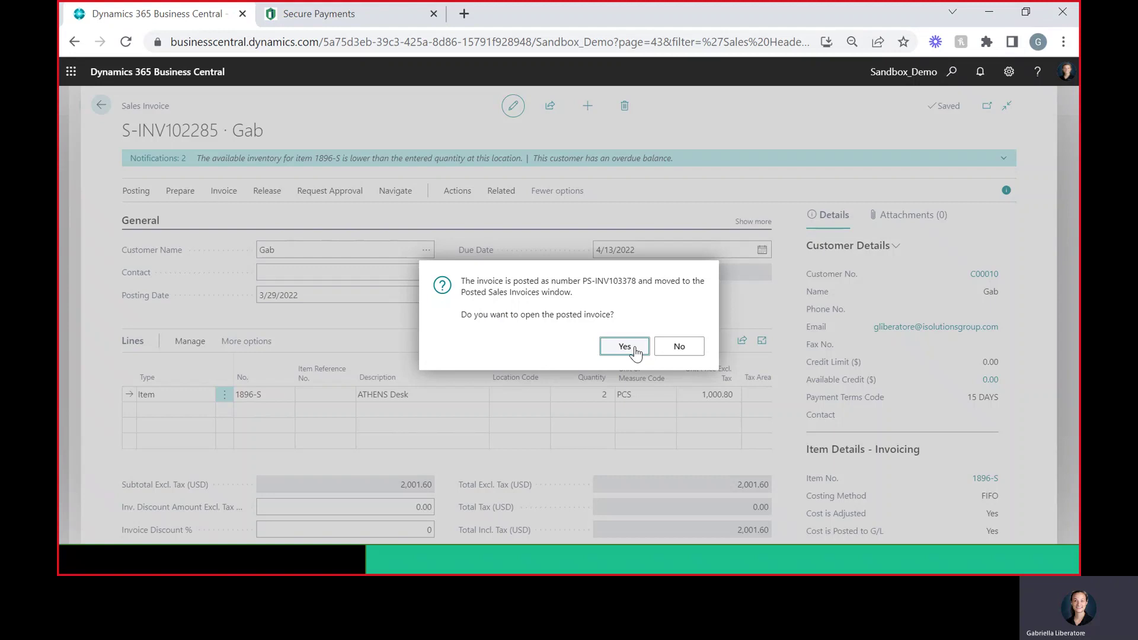